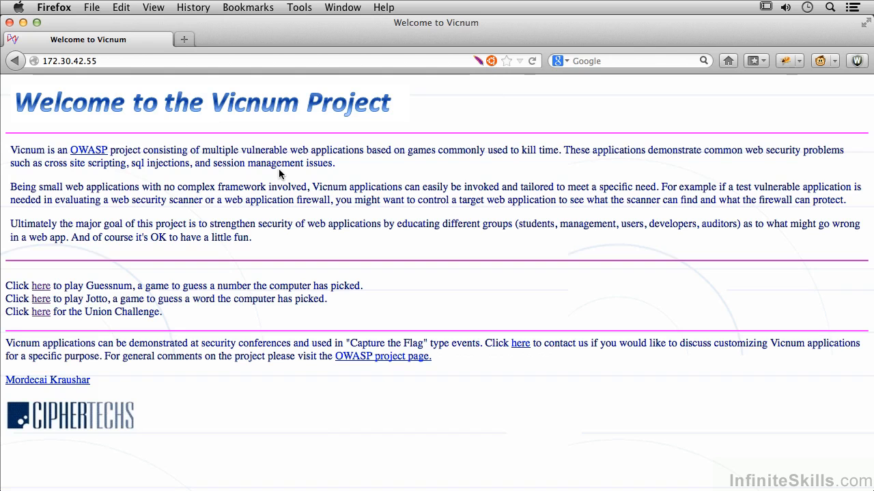
Open the Guessnum game, view its list of players with perfect scores, and reload that page
left_click(41, 286)
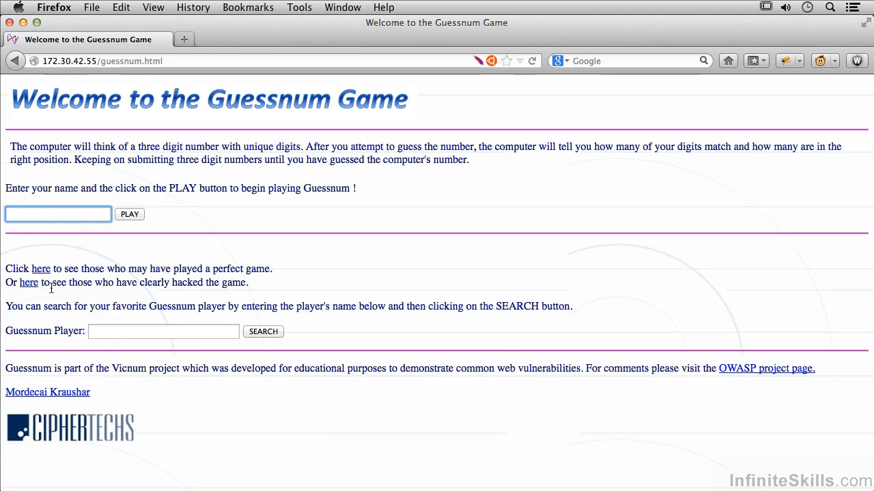
left_click(39, 270)
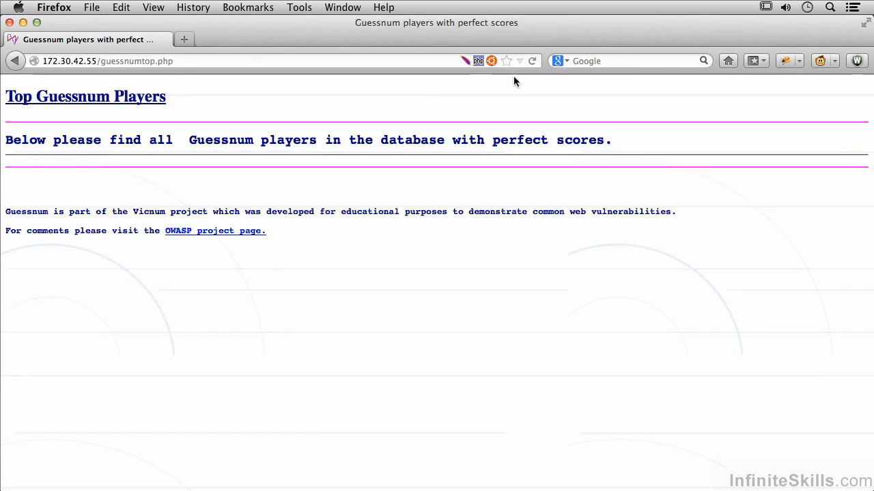
left_click(532, 62)
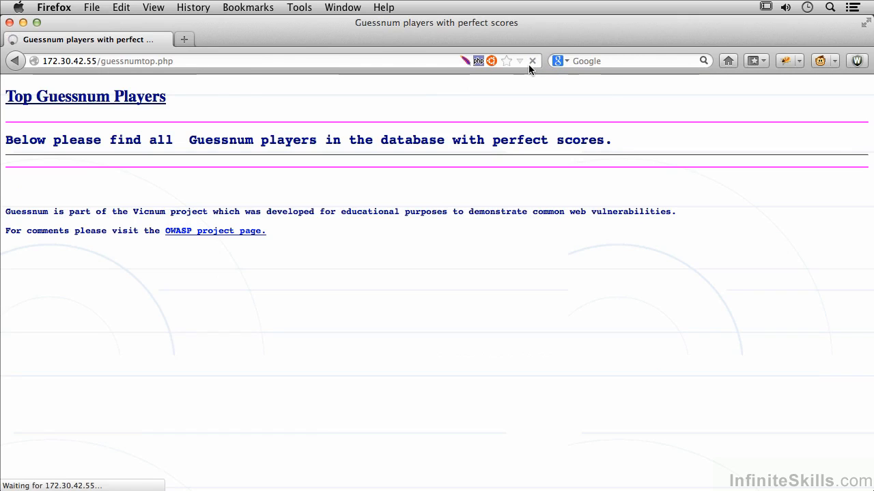
Go back to the Guessnum page, open the list of players who clearly hacked the game, and reload it
left_click(15, 62)
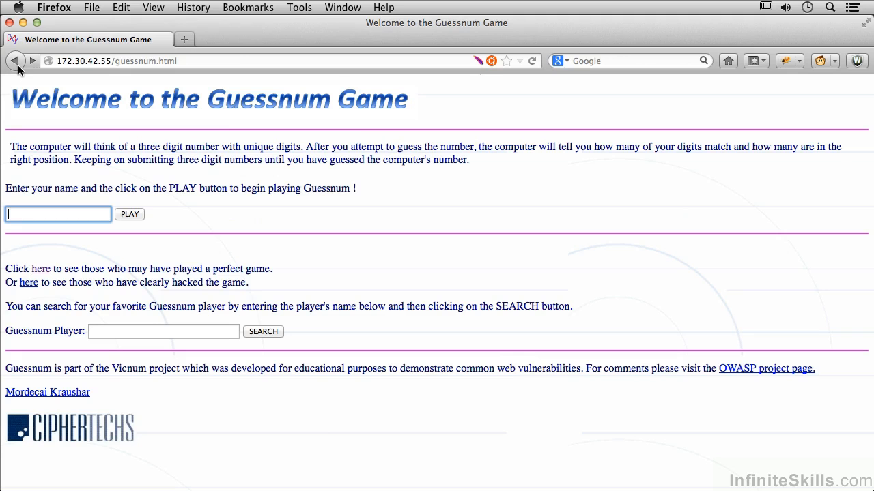
left_click(29, 282)
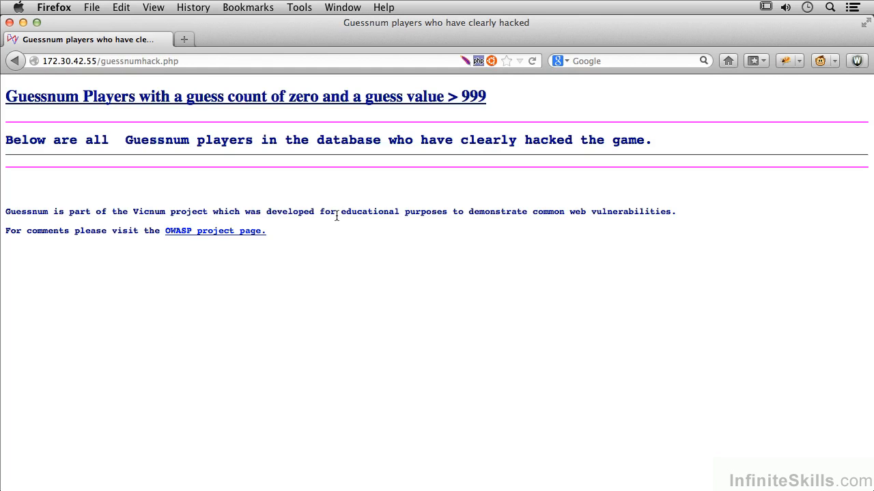
left_click(533, 60)
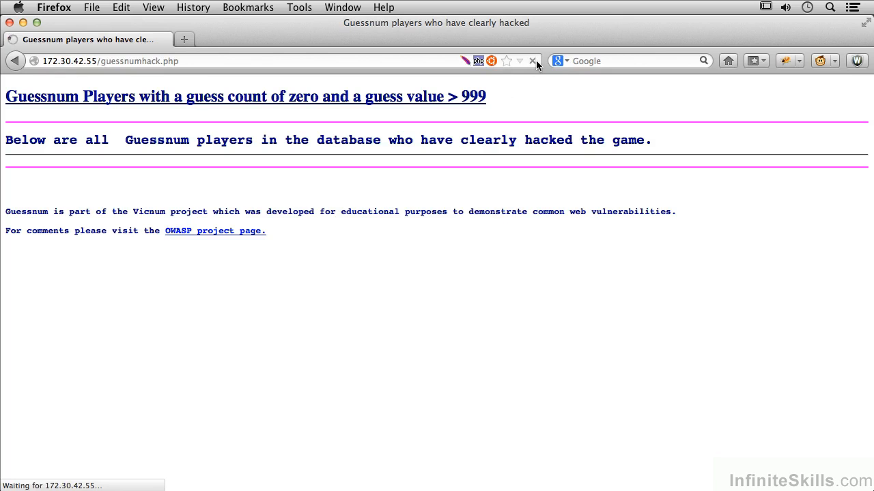
Return to the Vicnum start page, open the Union Challenge, and reload its page
left_click(15, 61)
left_click(15, 62)
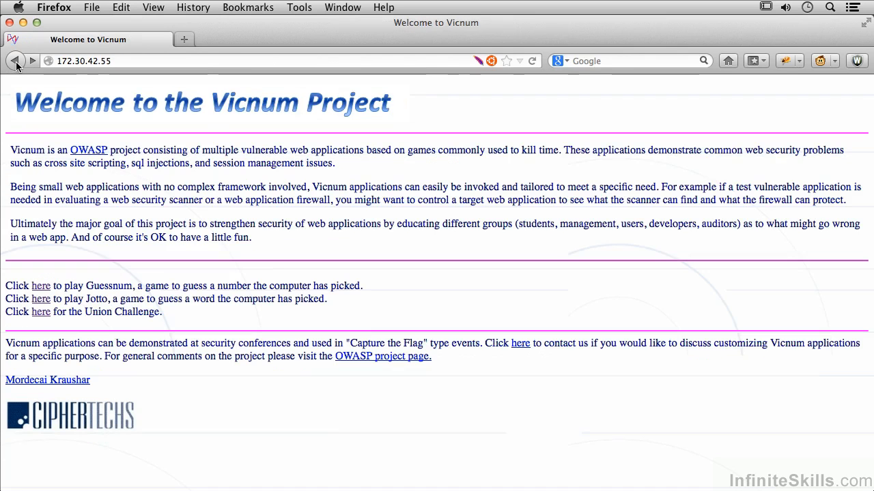
left_click(43, 312)
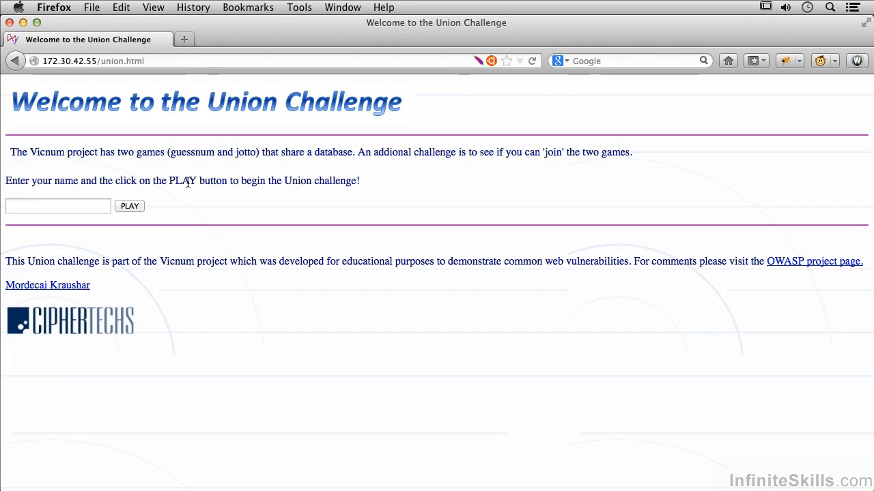
left_click(531, 62)
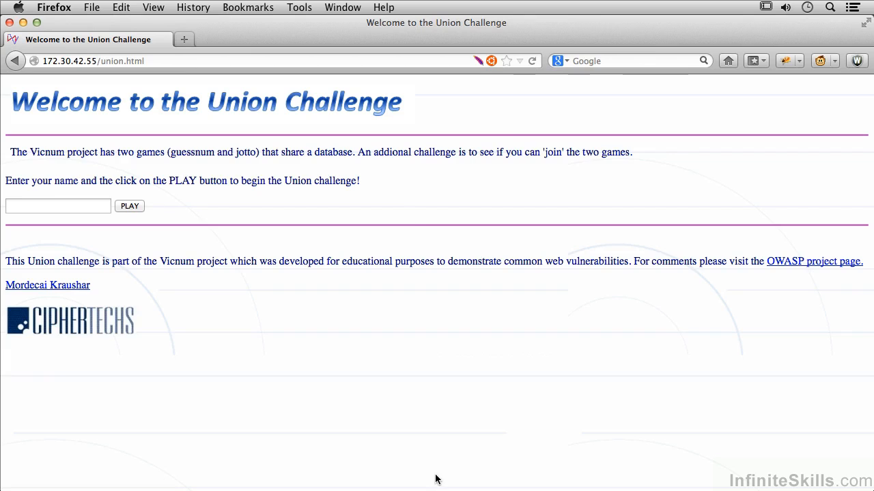
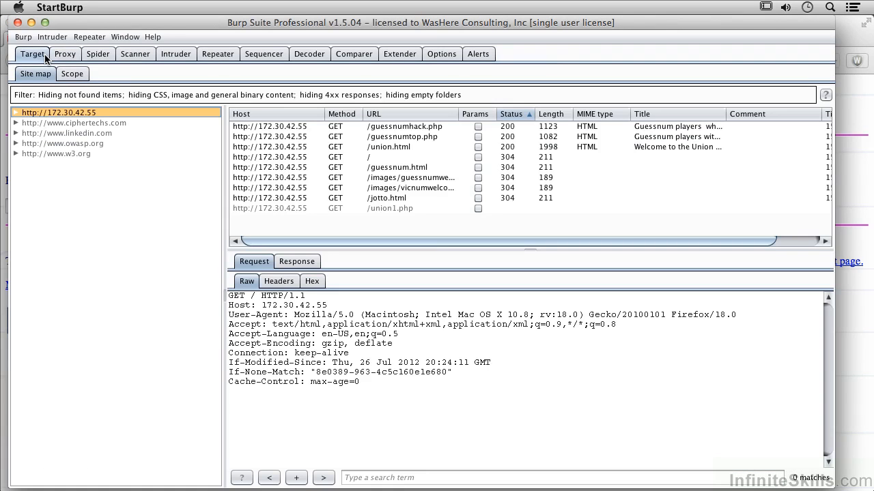
Expand the 172.30.42.55 host in the site map and inspect the responses of guessnum.html, guessnumhack.php and guessnumtop.php
left_click(16, 113)
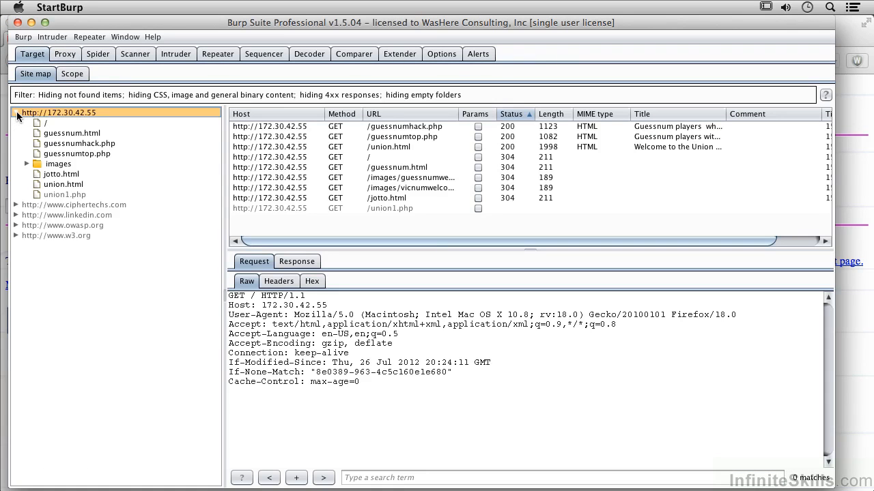
left_click(64, 134)
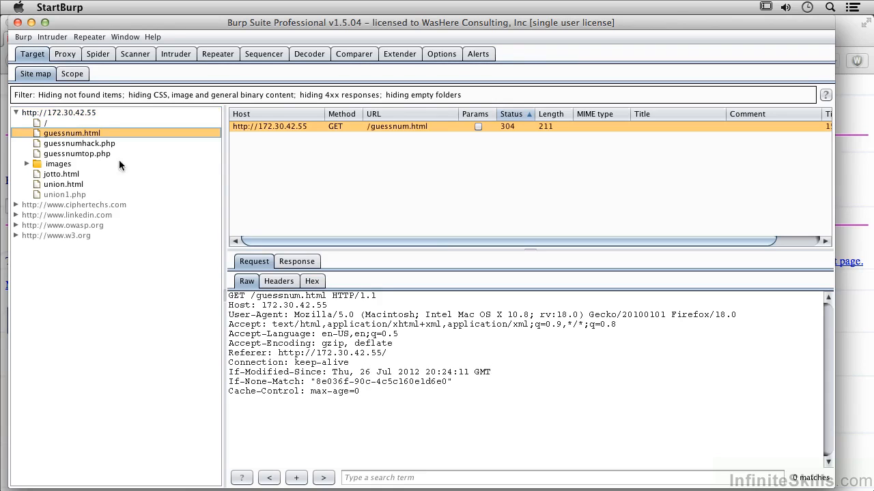
left_click(301, 262)
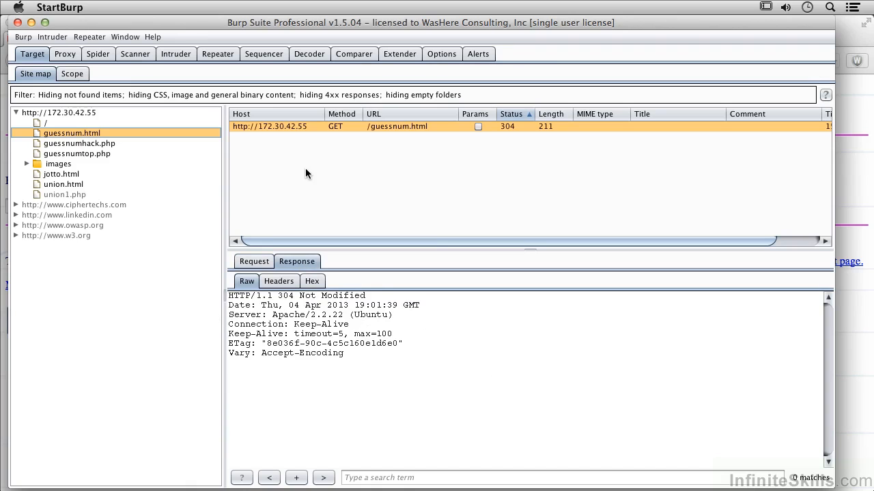
left_click(94, 145)
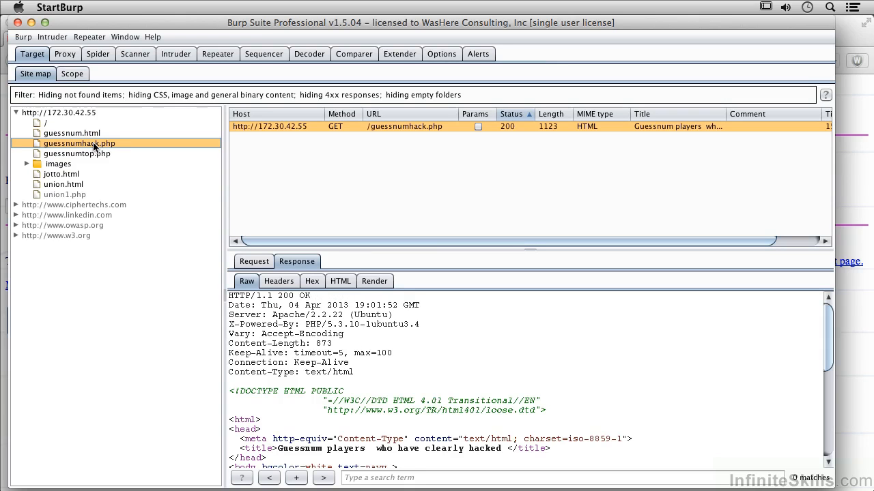
left_click(88, 155)
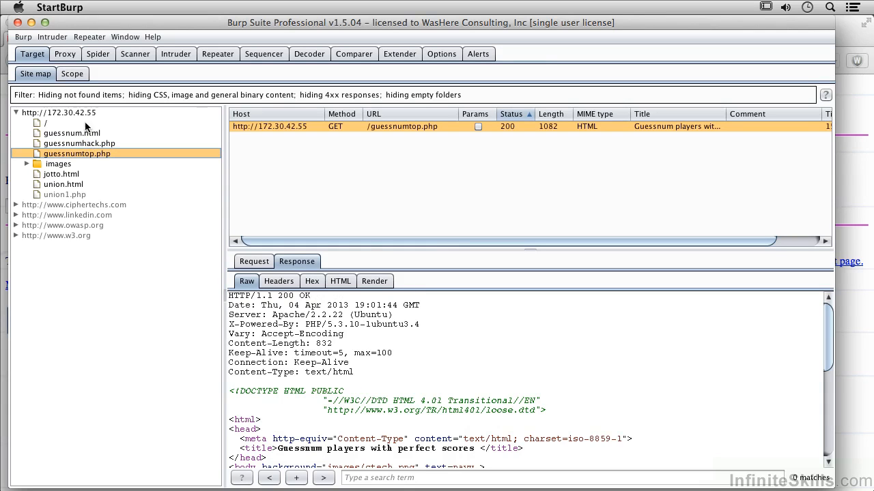
Send the guessnum.html request from the site map to Sequencer
left_click(83, 137)
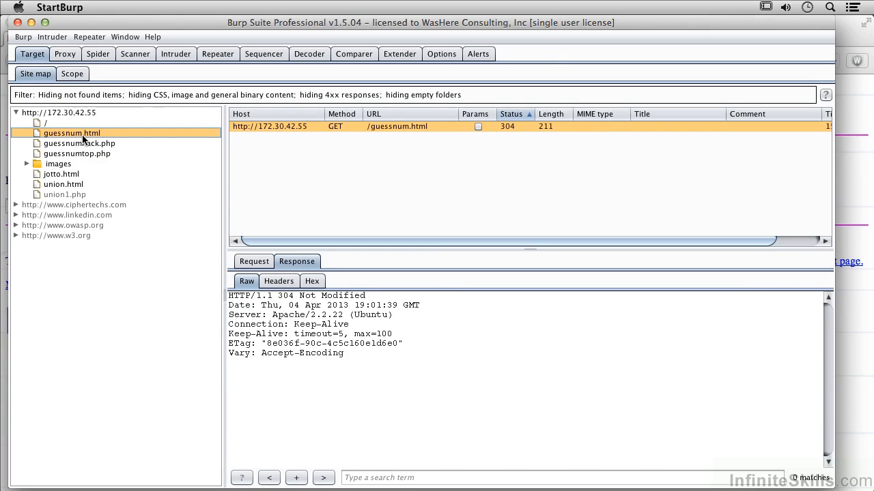
right_click(82, 136)
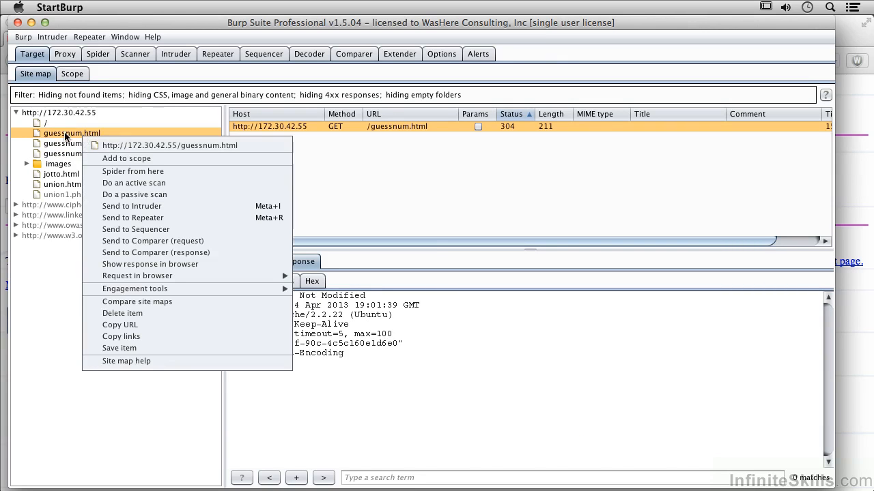
left_click(498, 314)
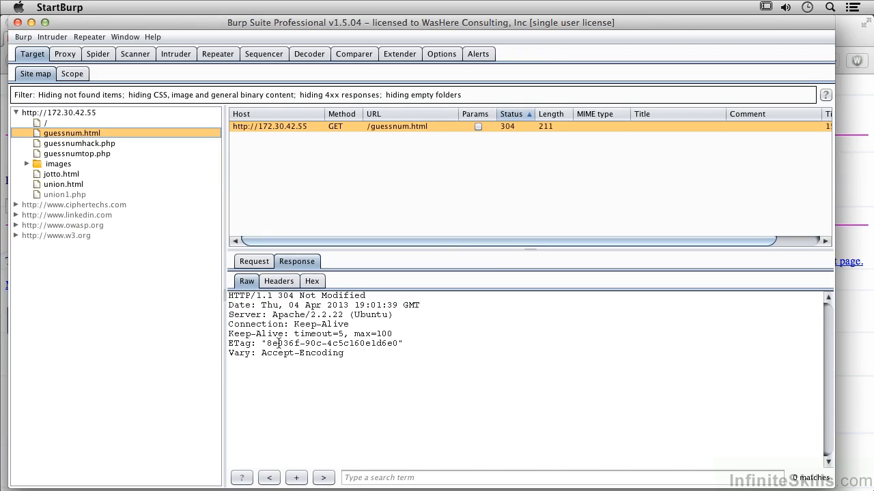
right_click(91, 133)
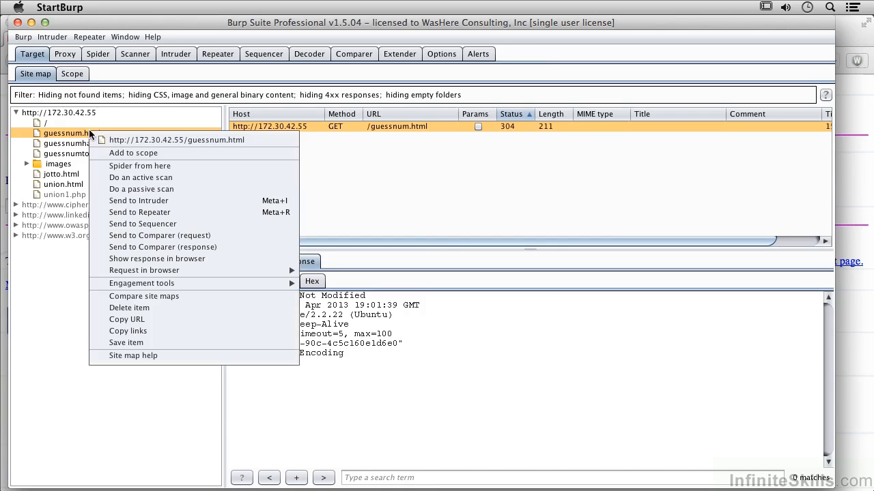
left_click(148, 225)
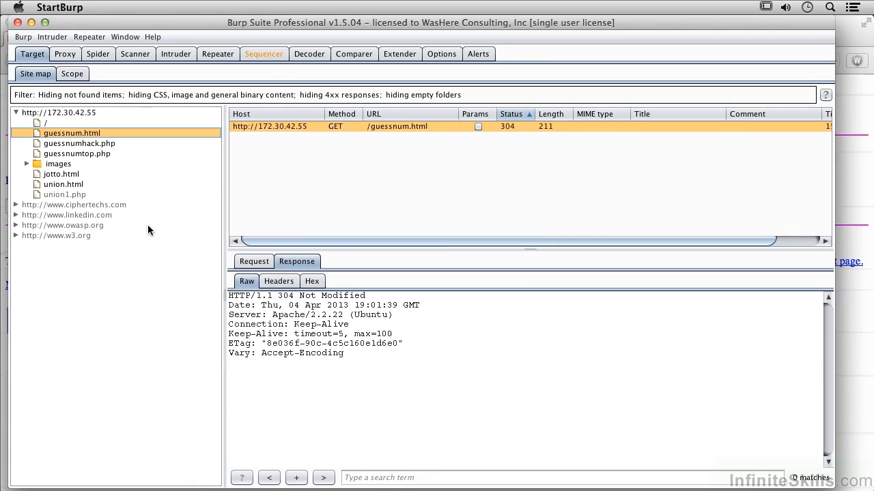
In Sequencer, define the custom token location as the ETag value in the guessnum.html response
left_click(265, 54)
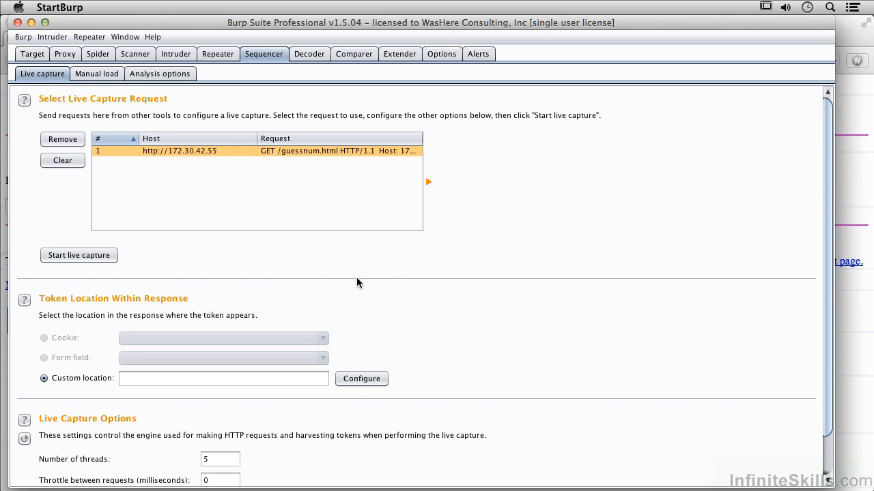
left_click(374, 380)
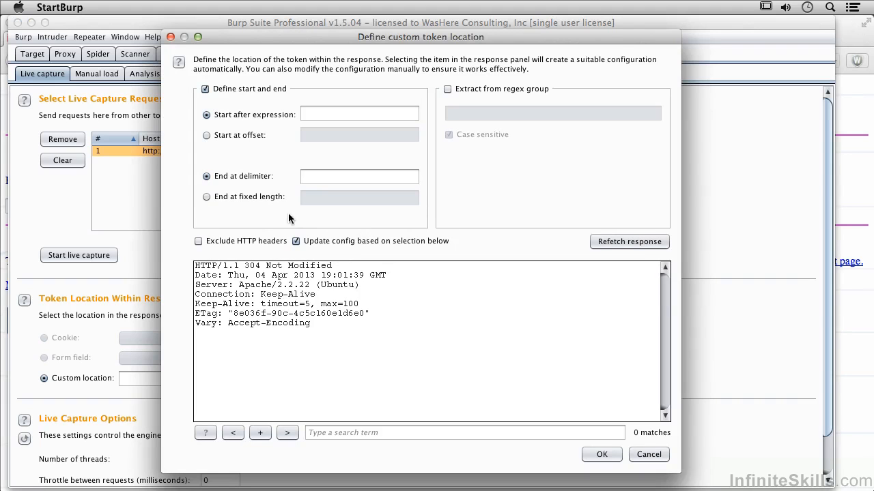
double_click(275, 313)
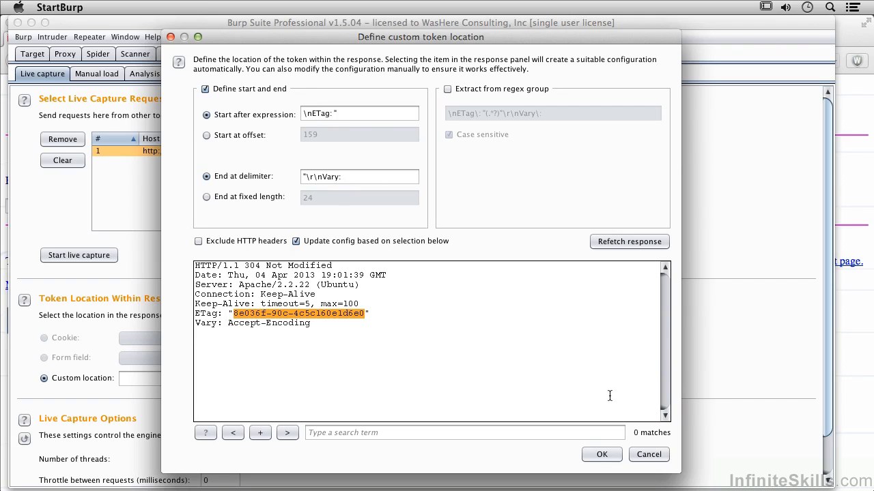
left_click(601, 455)
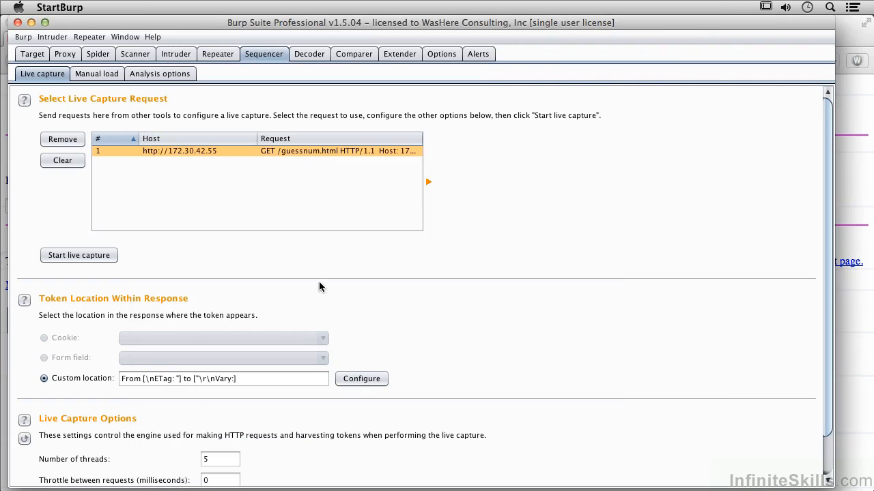
Start a live capture of the ETag tokens, enable automatic analysis, and read through the summary of results
left_click(78, 256)
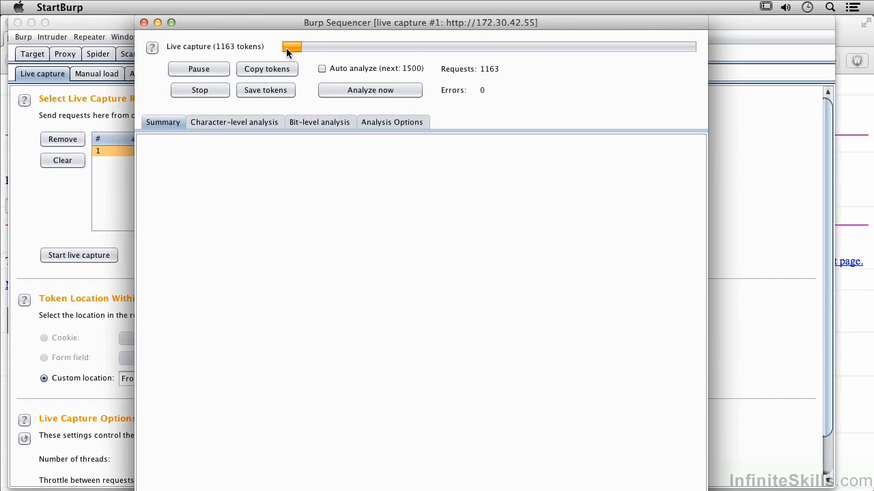
left_click(323, 69)
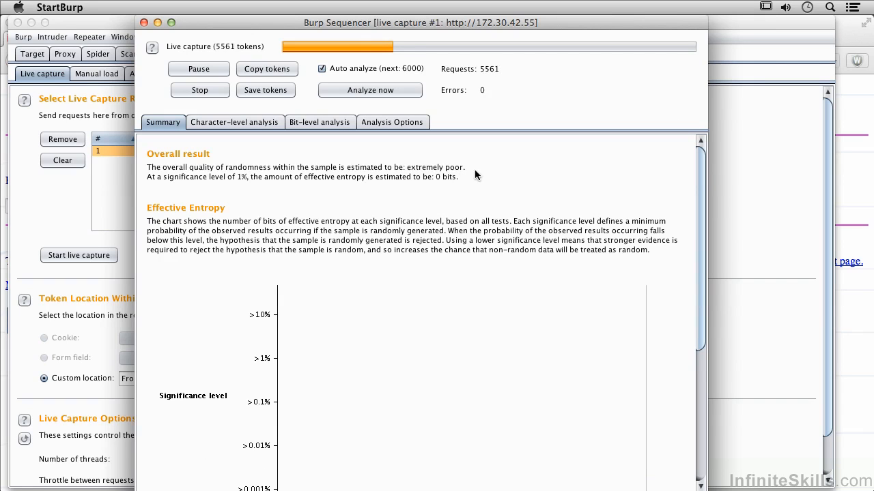
scroll(396, 214, "down", 10)
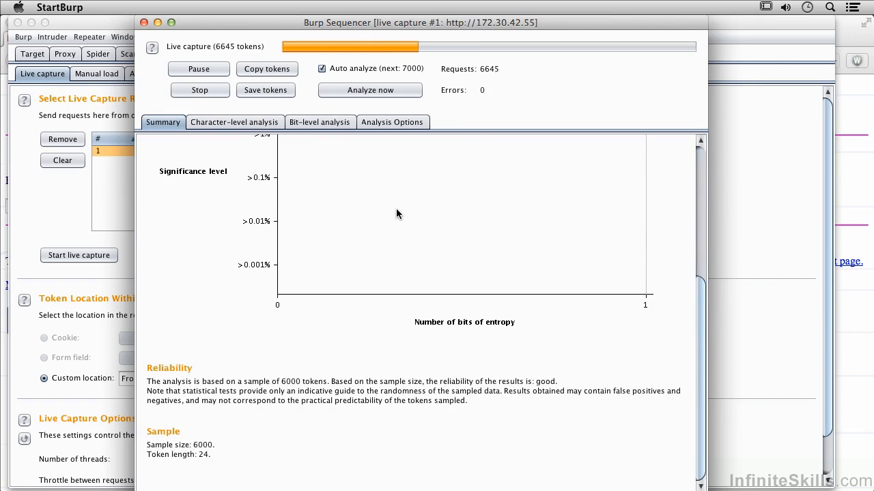
Examine the bit-level analysis of the captured tokens and the token handling and analysis options
left_click(234, 122)
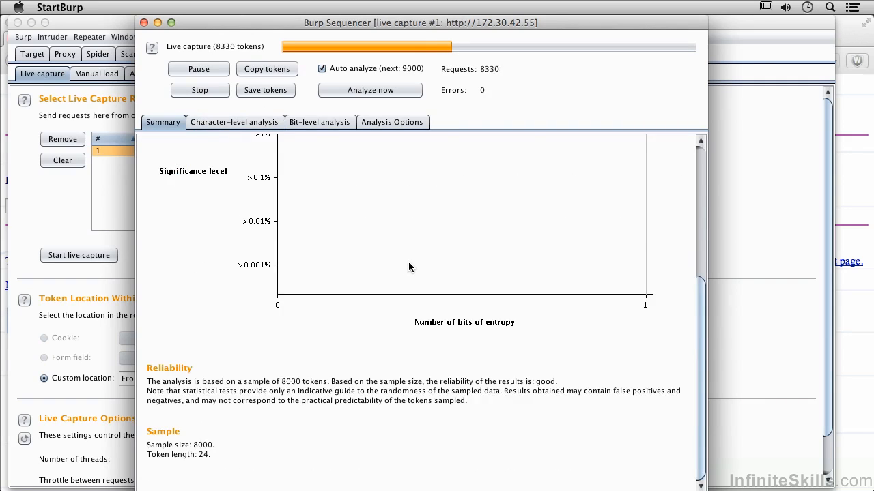
scroll(382, 232, "up", 10)
left_click(314, 123)
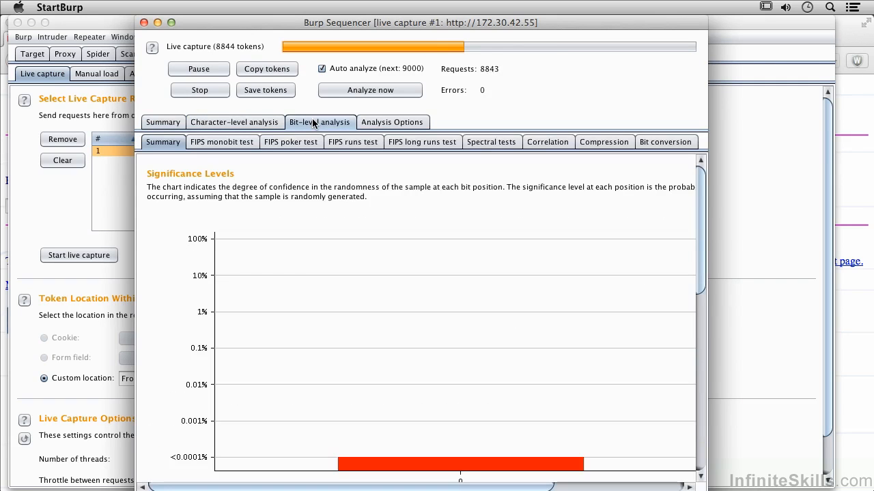
left_click(386, 122)
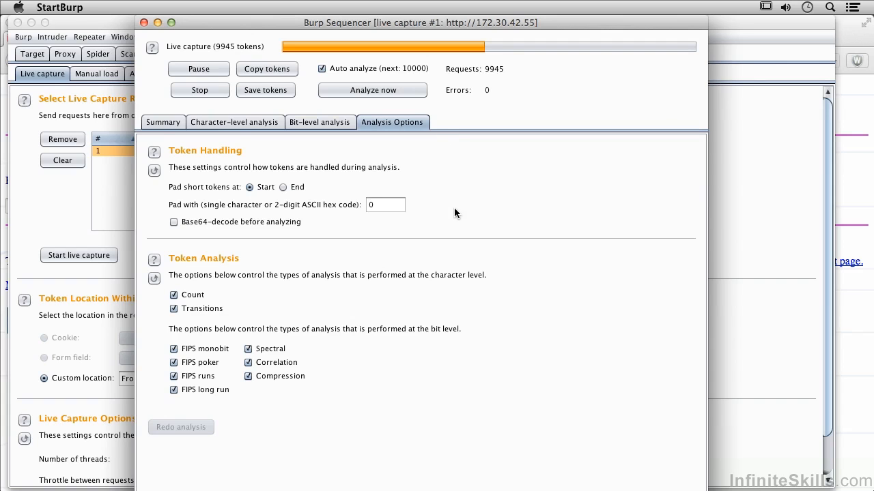
Review the overall randomness summary of the live capture again and close the capture window
left_click(161, 126)
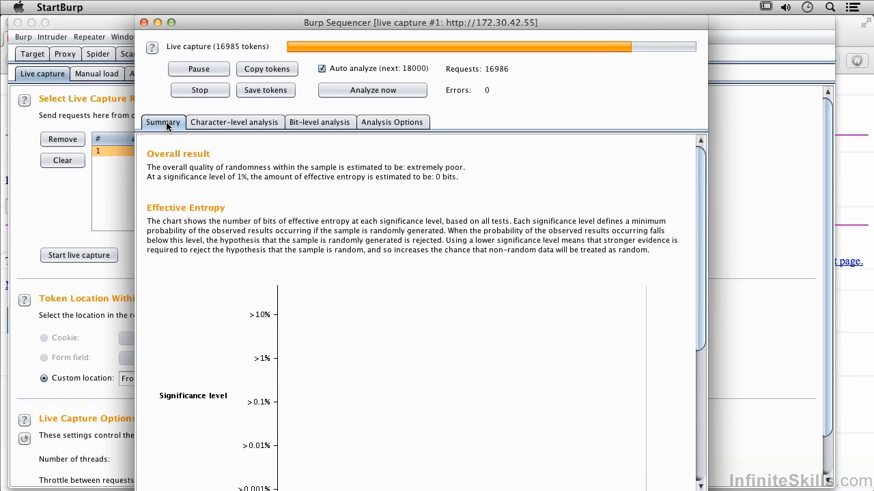
scroll(247, 210, "down", 5)
scroll(248, 210, "up", 5)
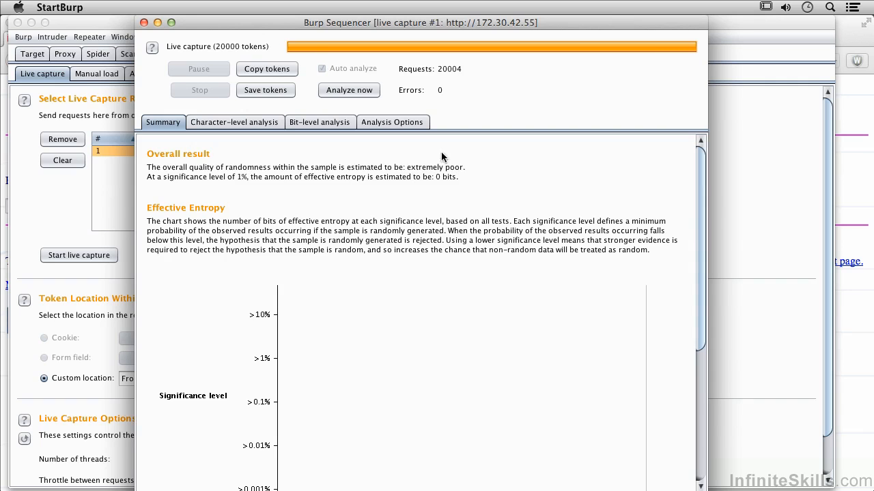
left_click(144, 22)
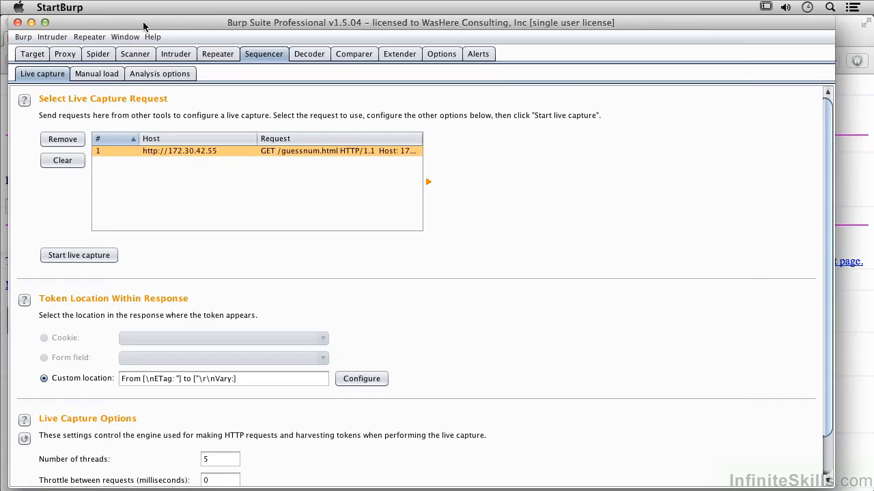